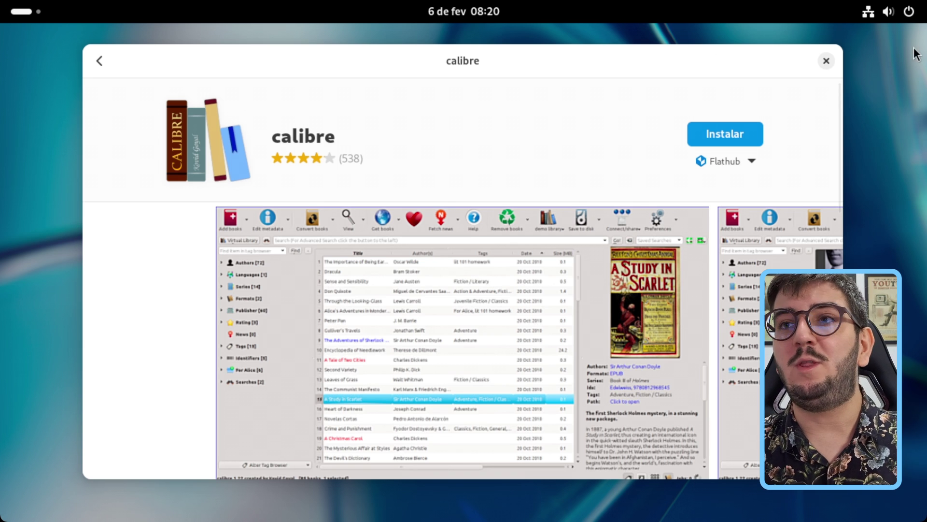
# Choose Flathub as the source for calibre and install it.
pyautogui.click(732, 161)
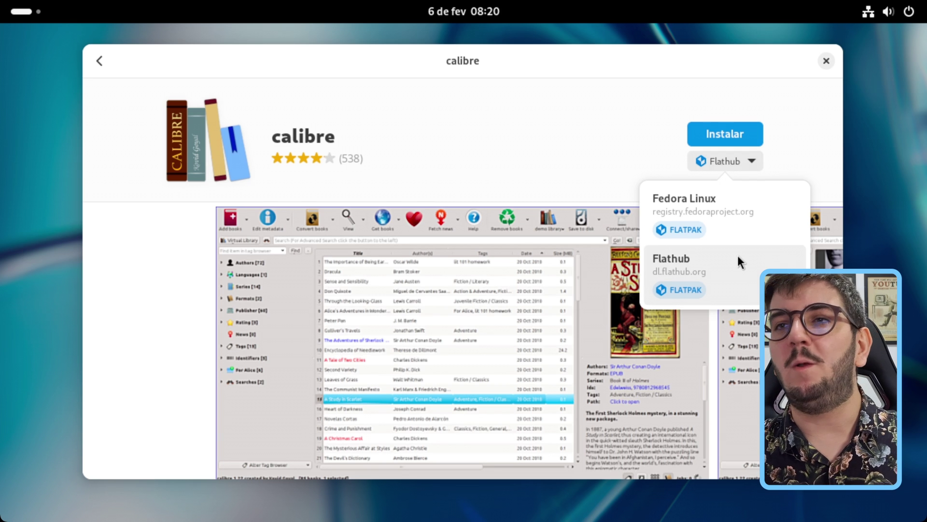
pyautogui.click(731, 270)
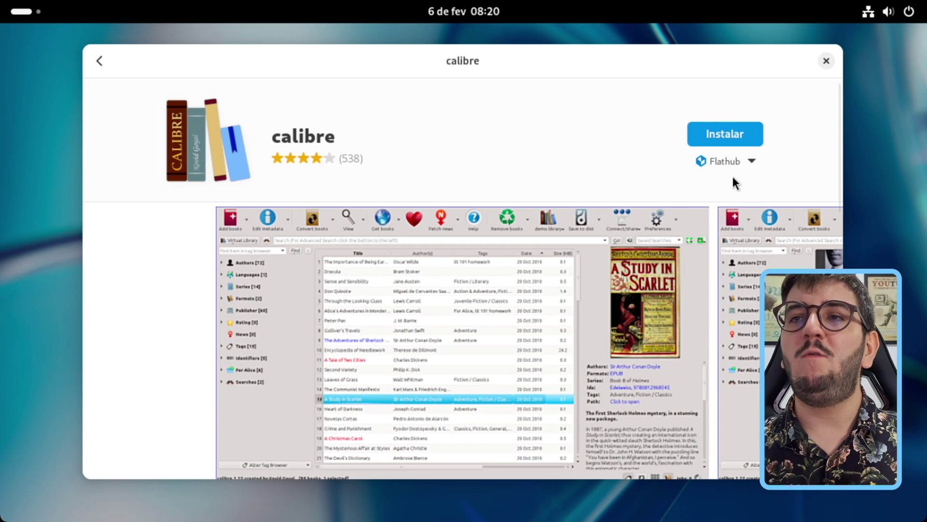
pyautogui.click(715, 130)
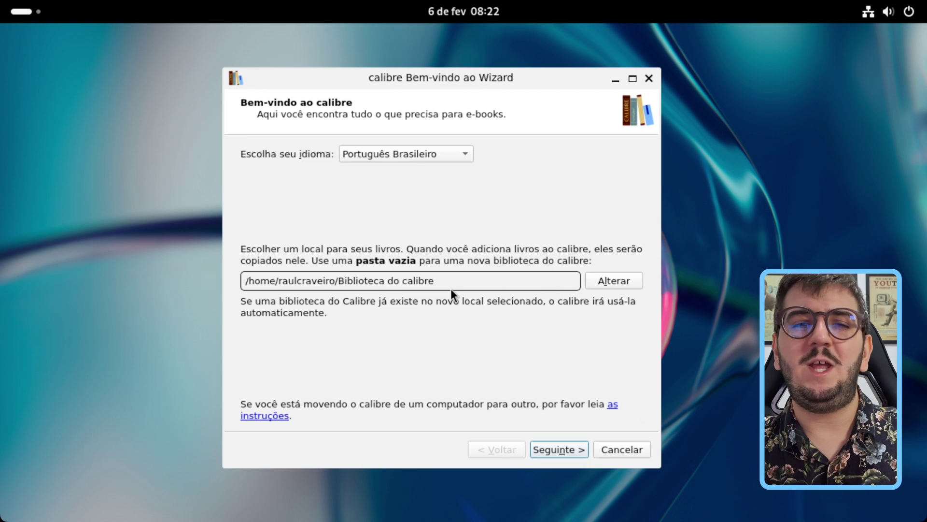
# Complete the calibre welcome wizard, keeping the default library folder and choosing Genérico as manufacturer and Smartphone as device.
pyautogui.click(561, 447)
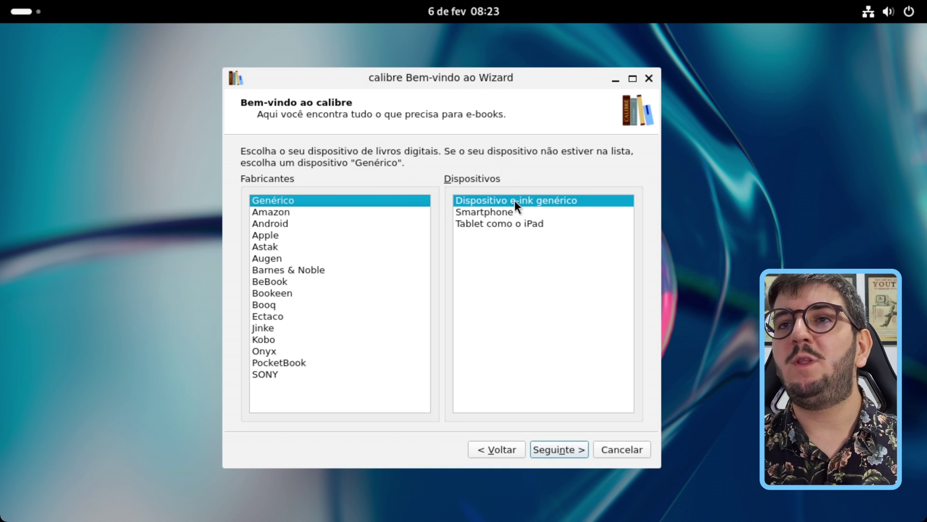
pyautogui.click(552, 213)
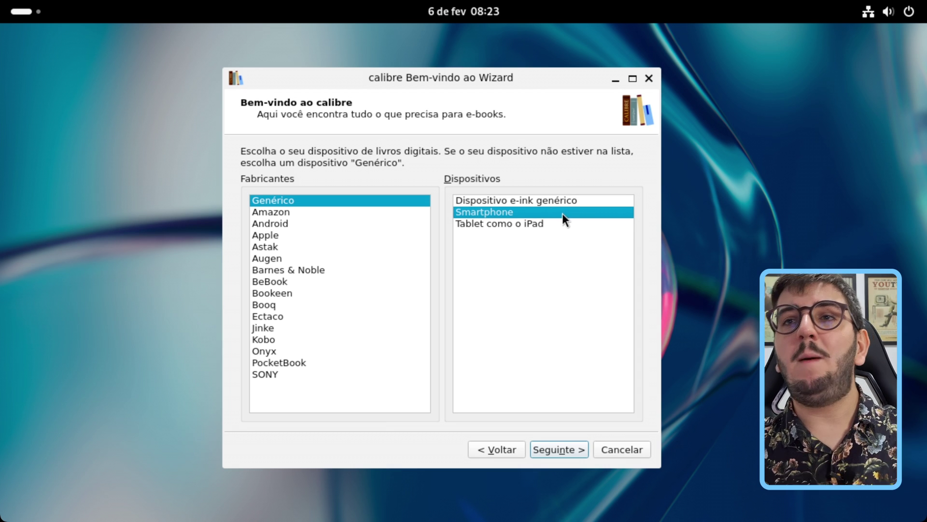
pyautogui.click(403, 212)
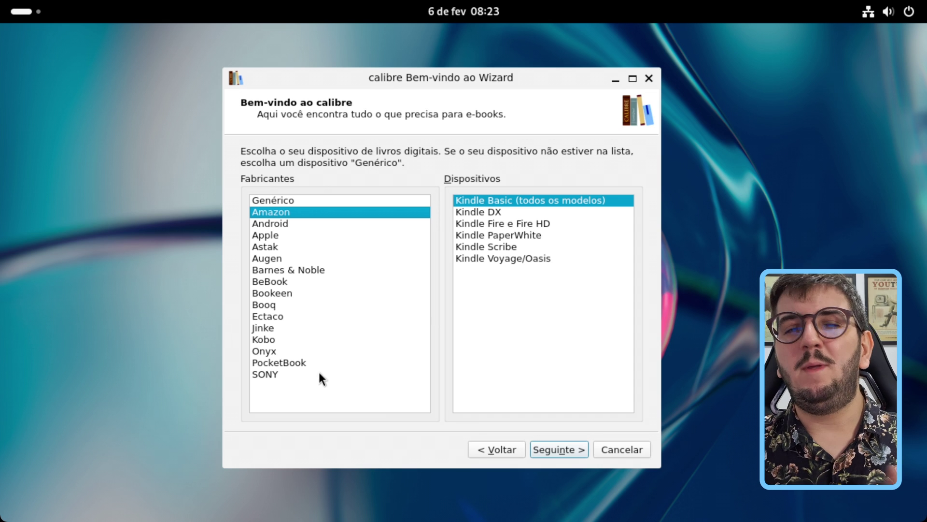
pyautogui.click(320, 200)
pyautogui.click(505, 212)
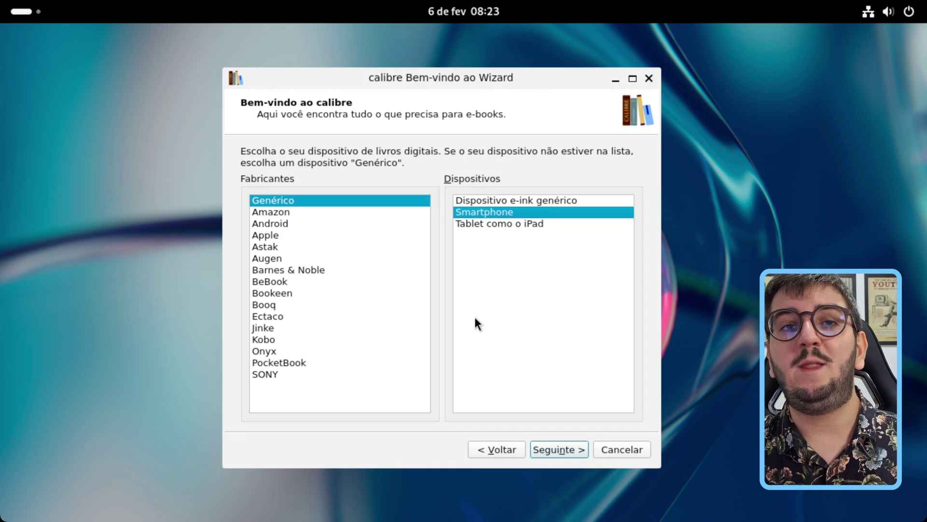
pyautogui.click(549, 443)
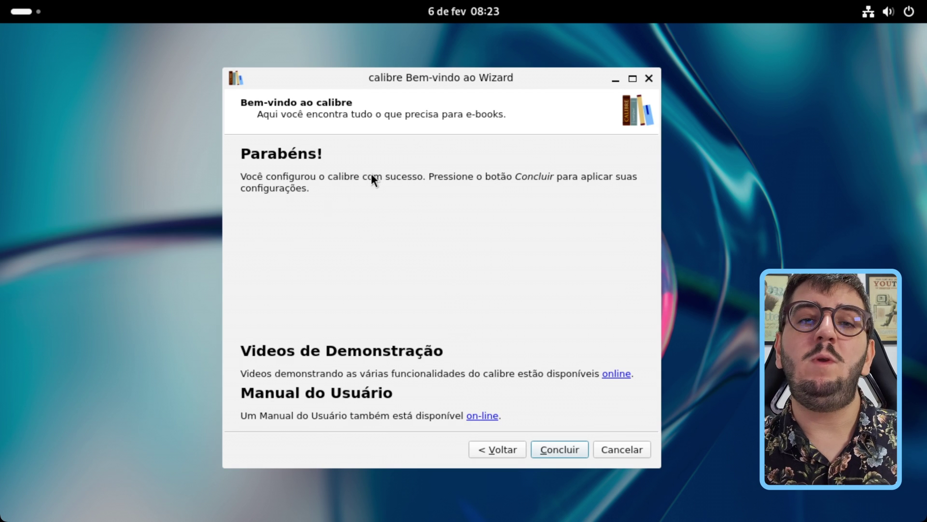
pyautogui.click(555, 444)
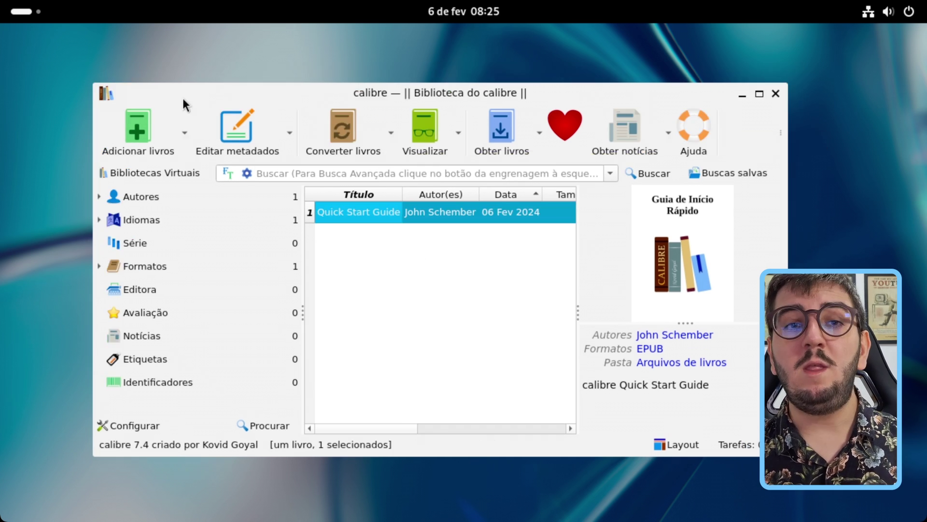
# Add the book file pg64317-images-3.epub to the calibre library.
pyautogui.click(165, 117)
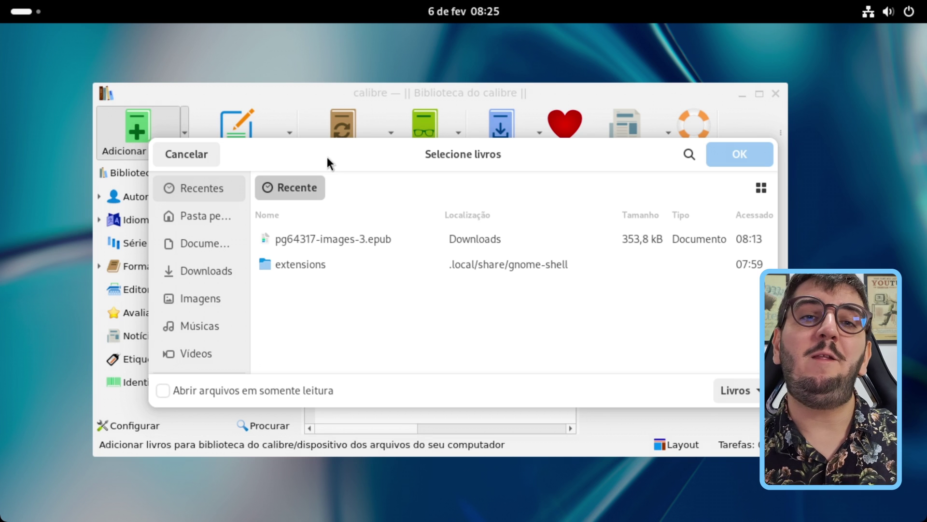
pyautogui.click(352, 241)
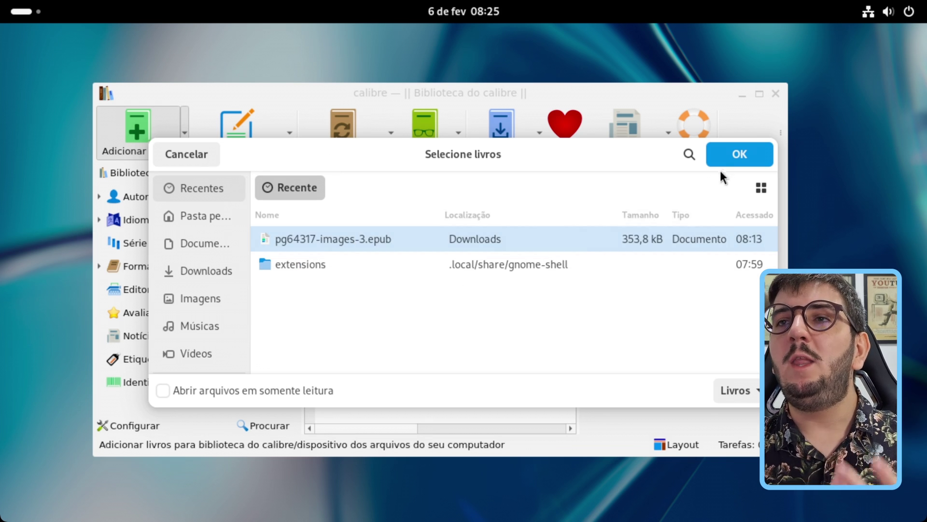
pyautogui.click(730, 160)
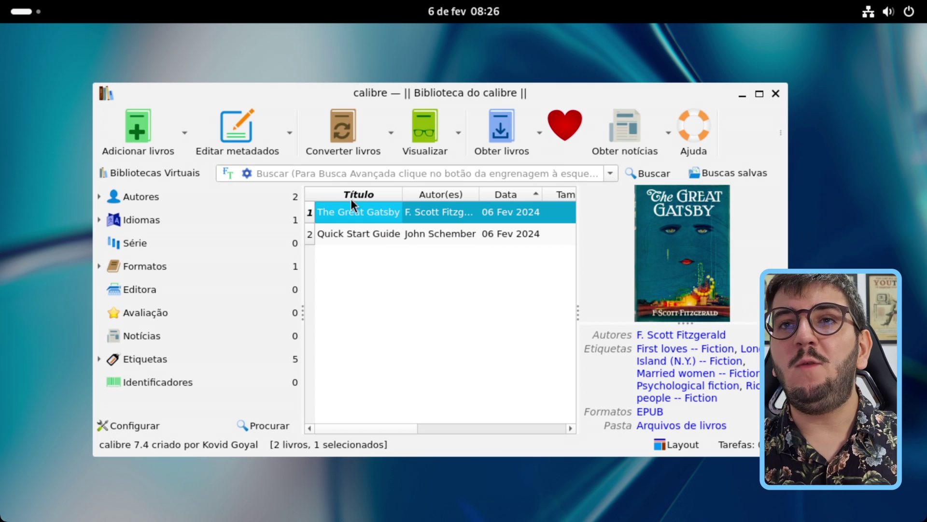
# Replace the cover of The Great Gatsby with a generated one in its metadata and save the change.
pyautogui.click(268, 138)
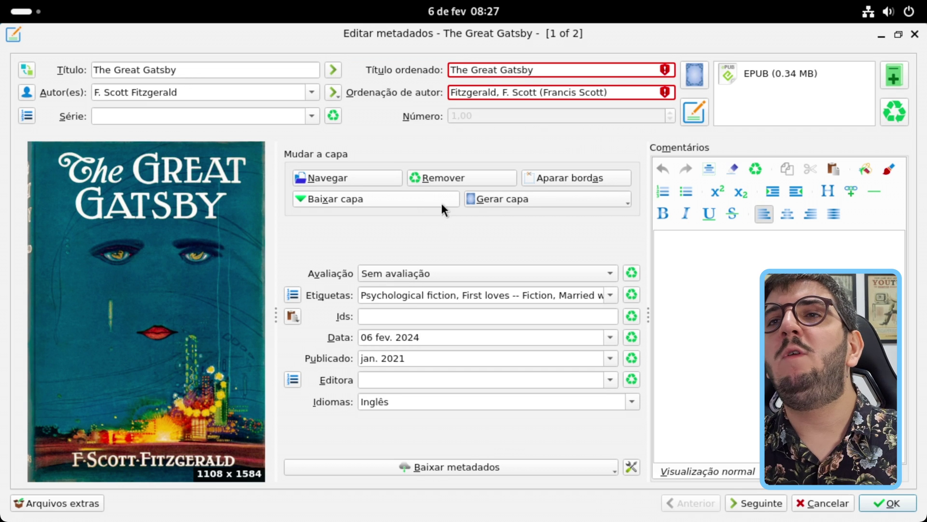
pyautogui.click(494, 197)
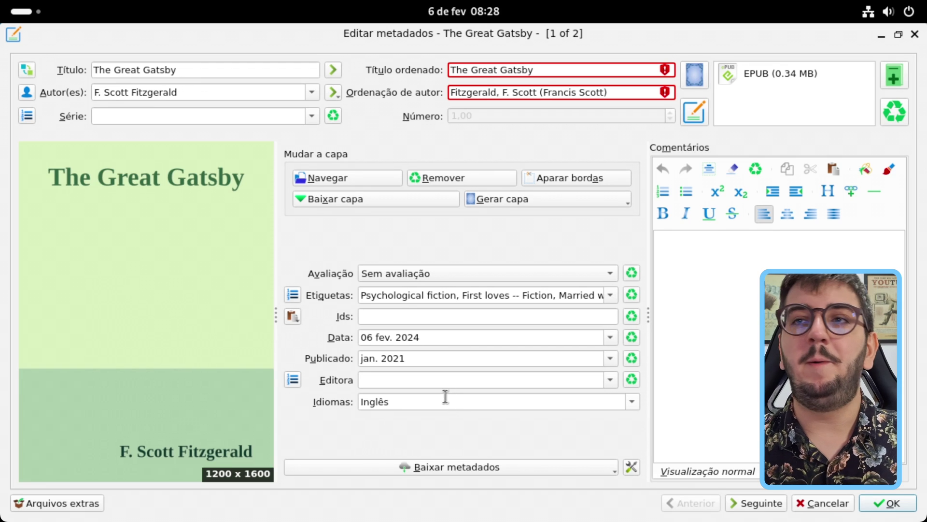
pyautogui.click(879, 502)
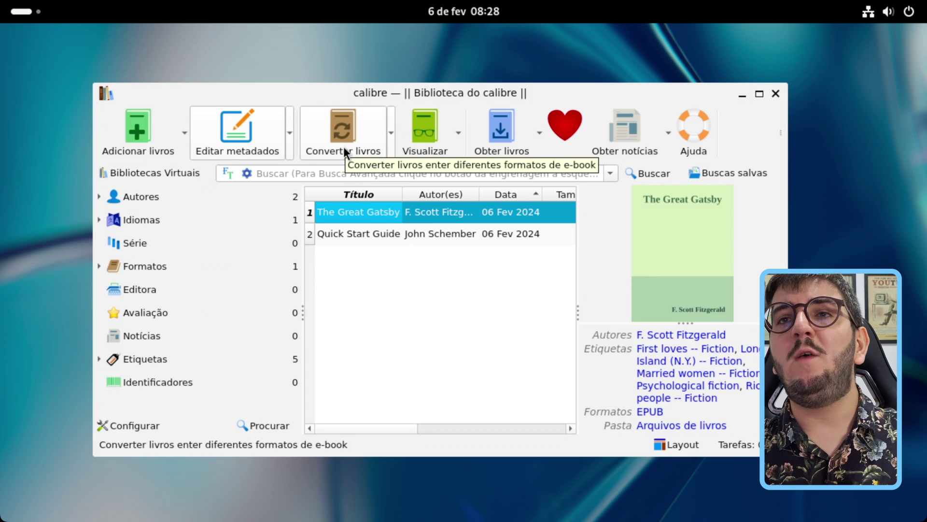
# Open the conversion settings for The Great Gatsby and set the output format to MOBI.
pyautogui.click(354, 139)
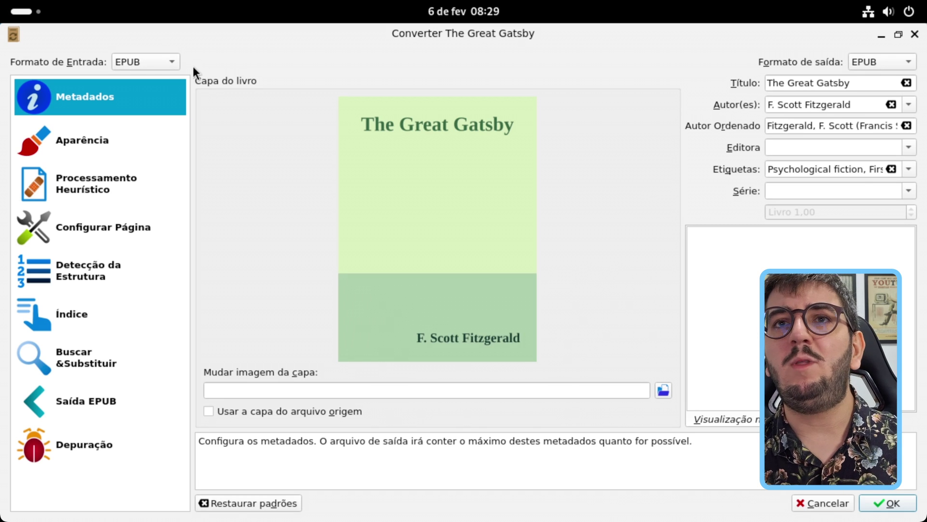
pyautogui.click(155, 54)
pyautogui.click(161, 54)
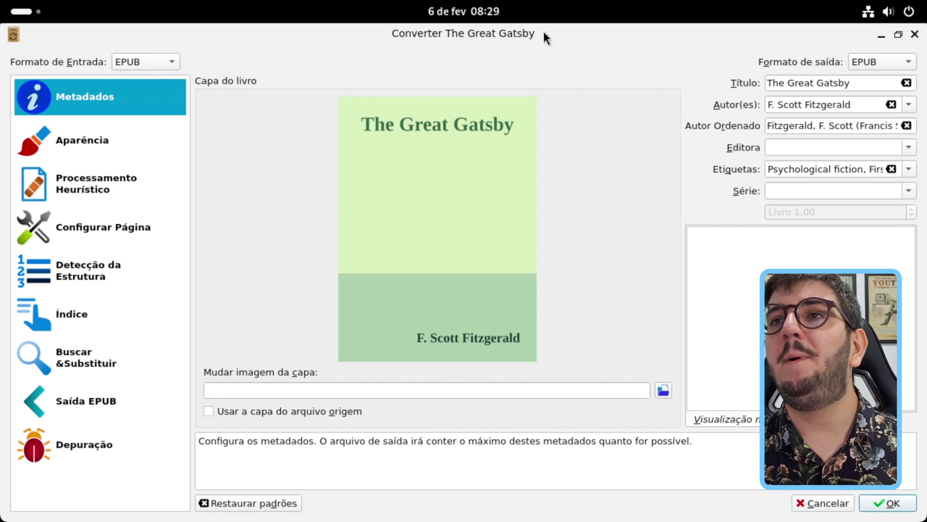
pyautogui.click(868, 61)
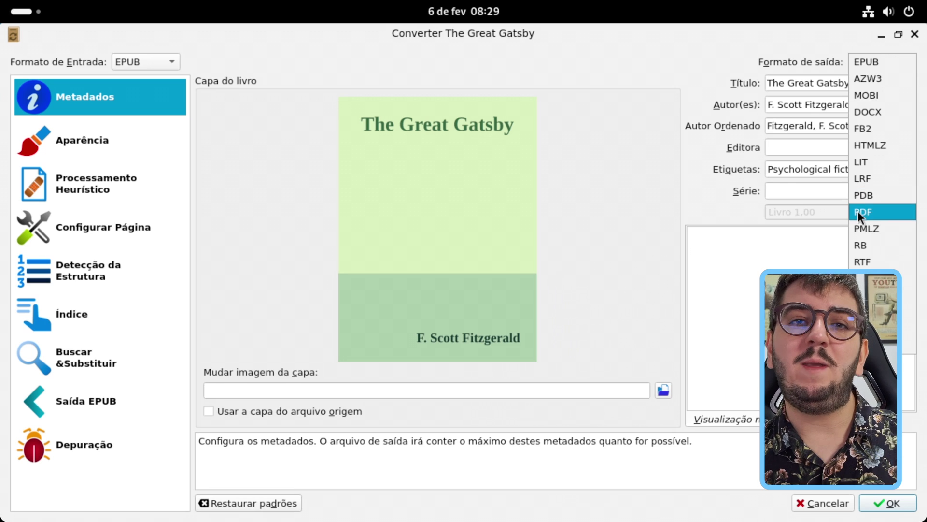
pyautogui.click(889, 97)
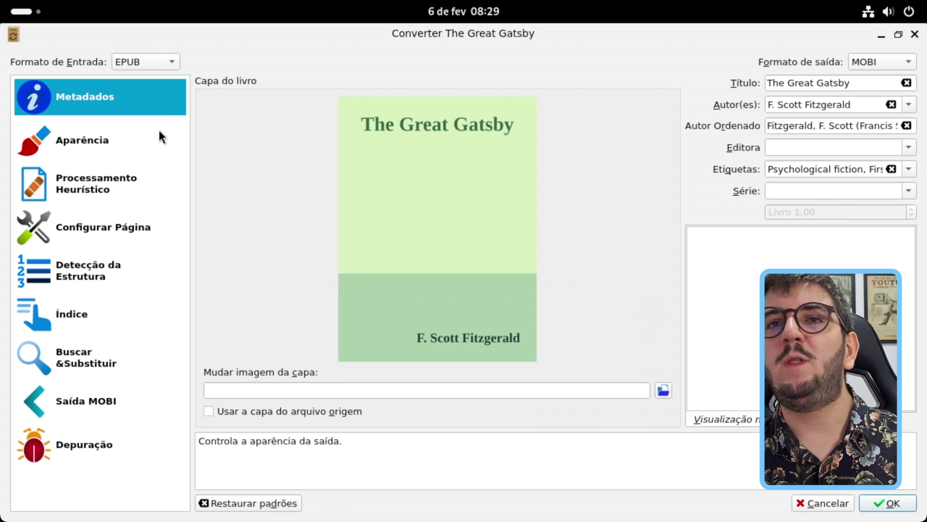
# Review the conversion settings for appearance, heuristic processing, page setup, structure detection, table of contents, and search and replace.
pyautogui.click(146, 136)
pyautogui.click(146, 176)
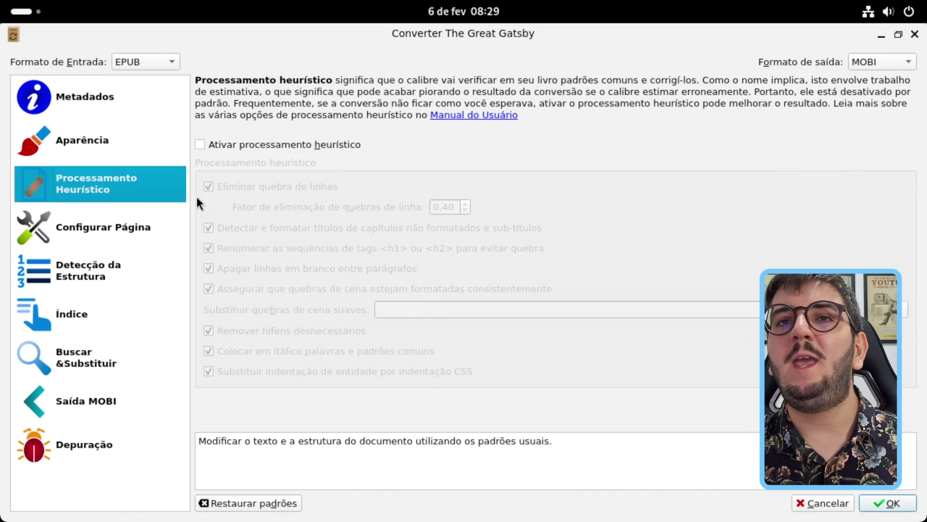
pyautogui.click(131, 231)
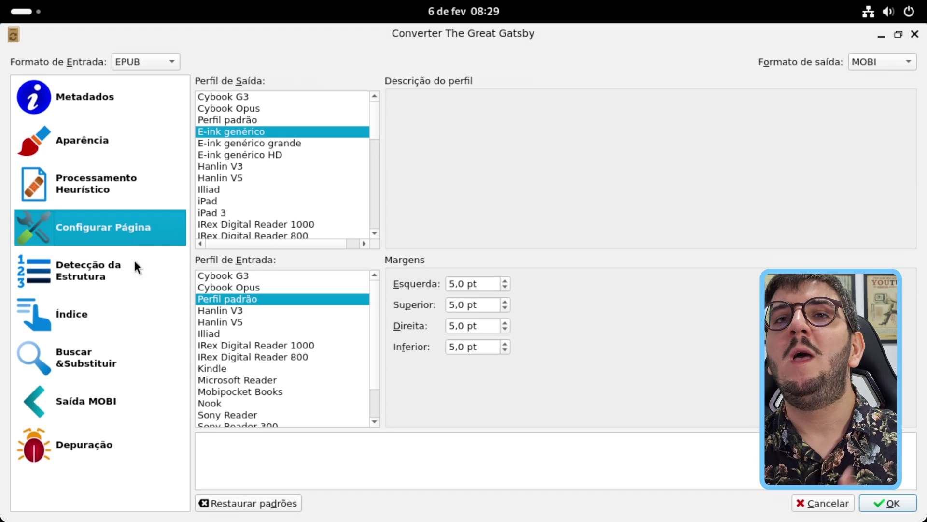
pyautogui.click(152, 264)
pyautogui.click(132, 323)
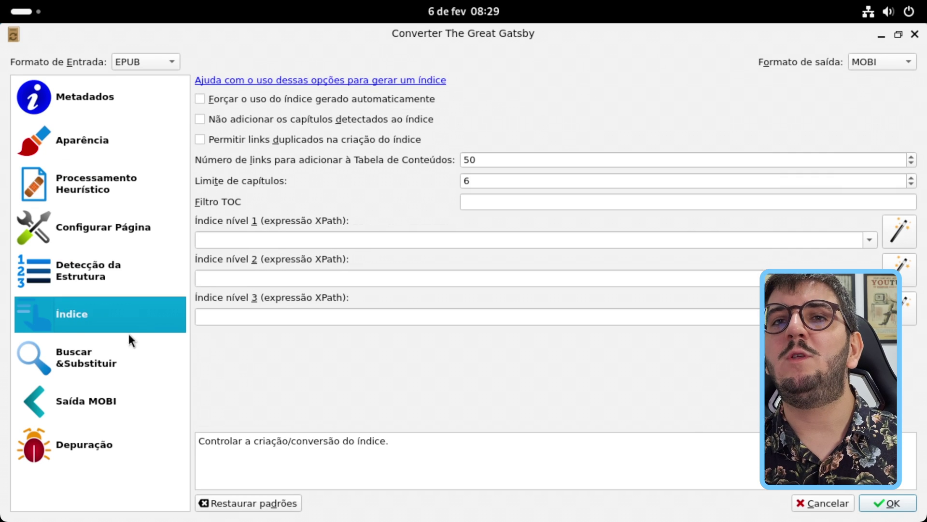
pyautogui.click(121, 352)
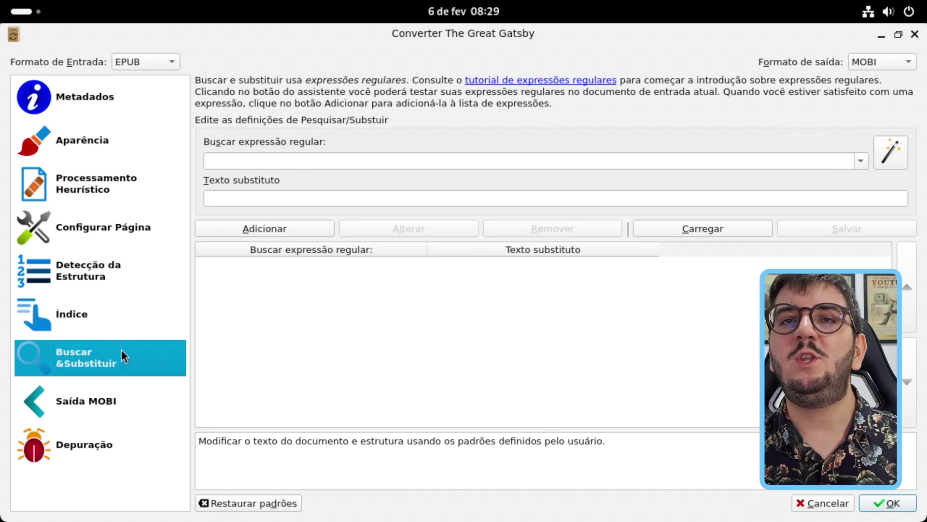
# Return to the conversion metadata, set the output format to PDF and convert The Great Gatsby.
pyautogui.click(107, 100)
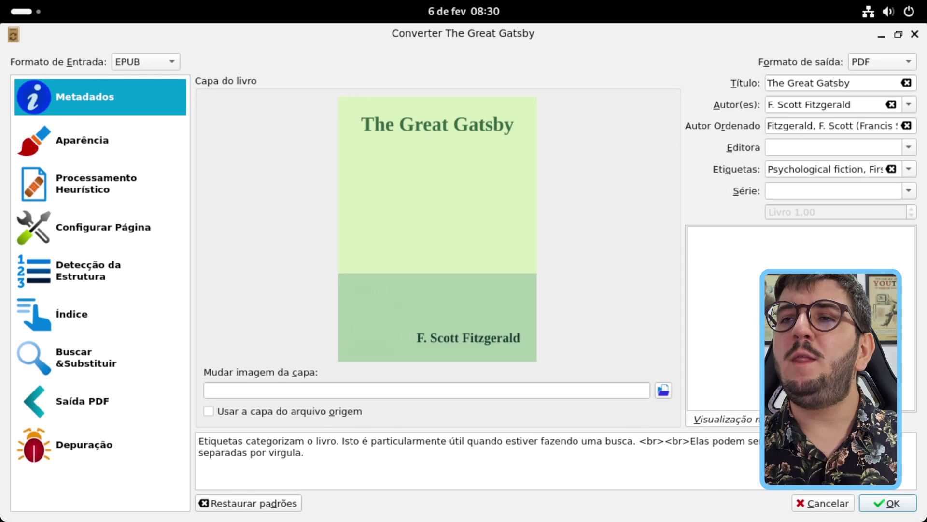
pyautogui.click(891, 505)
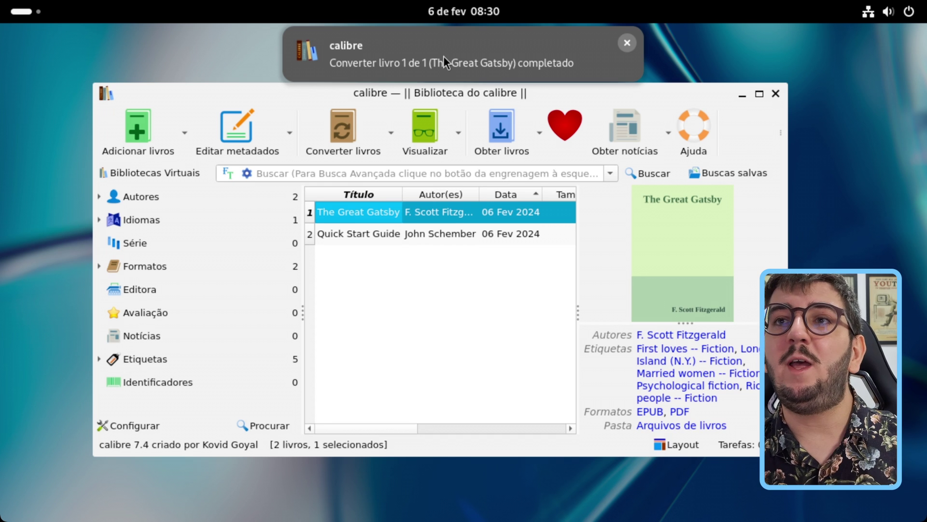
pyautogui.click(570, 52)
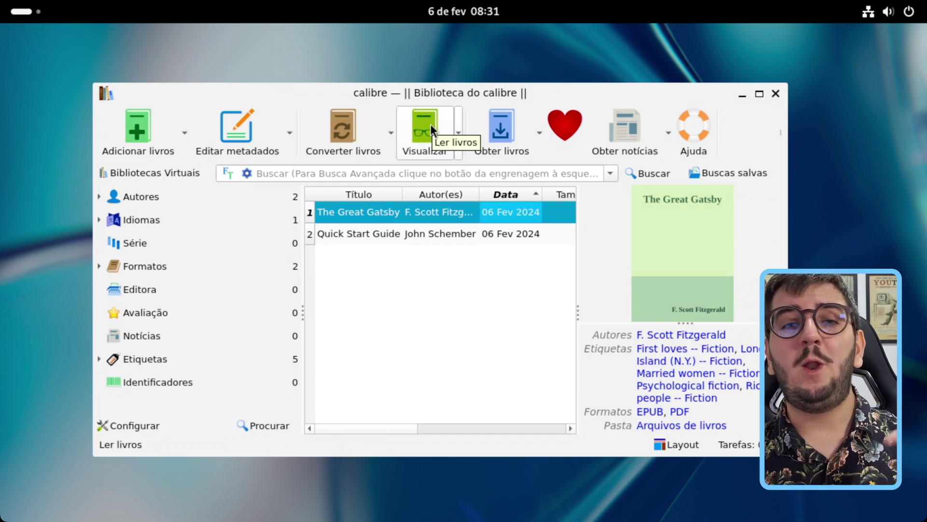
# Open The Great Gatsby in the e-book viewer, page forward through its opening chapters and close the viewer.
pyautogui.click(430, 124)
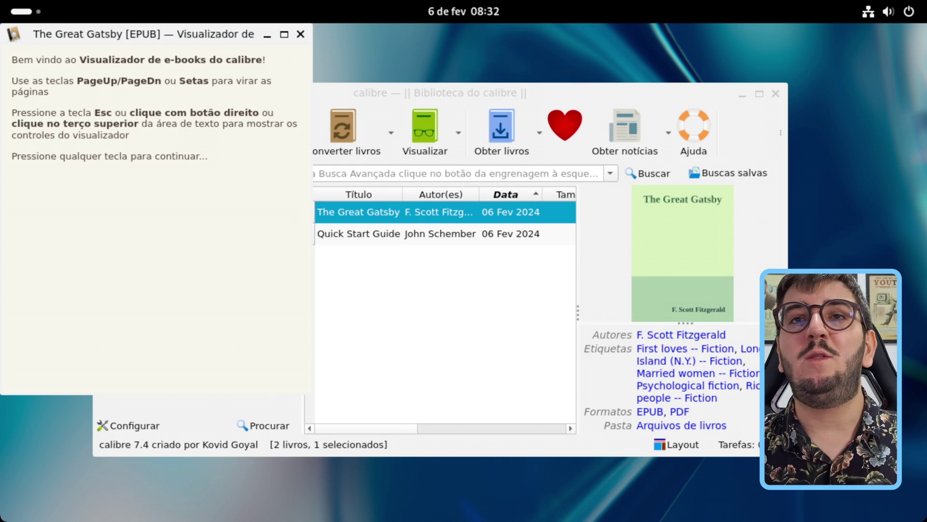
pyautogui.press('pagedown')
pyautogui.press('pagedown')
pyautogui.press('pagedown')
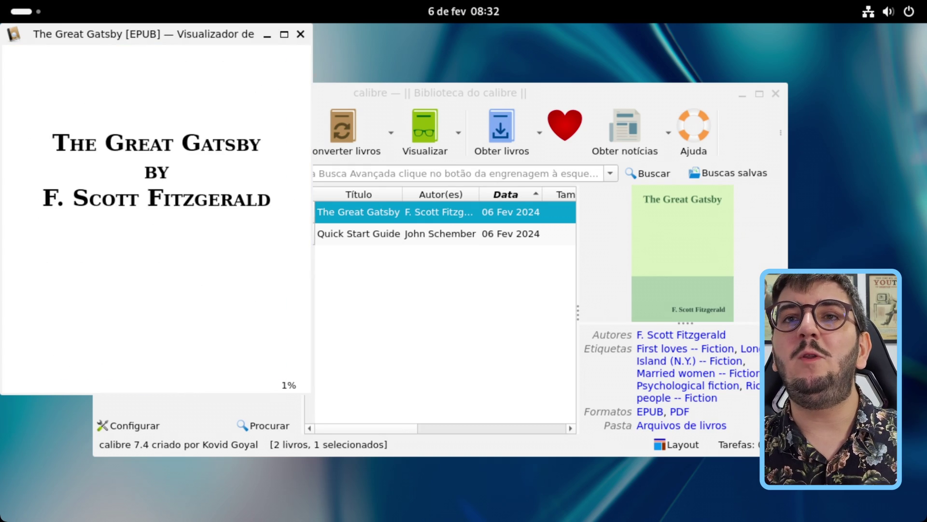
pyautogui.press('pagedown')
pyautogui.press('pagedown')
pyautogui.press('pagedown')
pyautogui.press('pagedown')
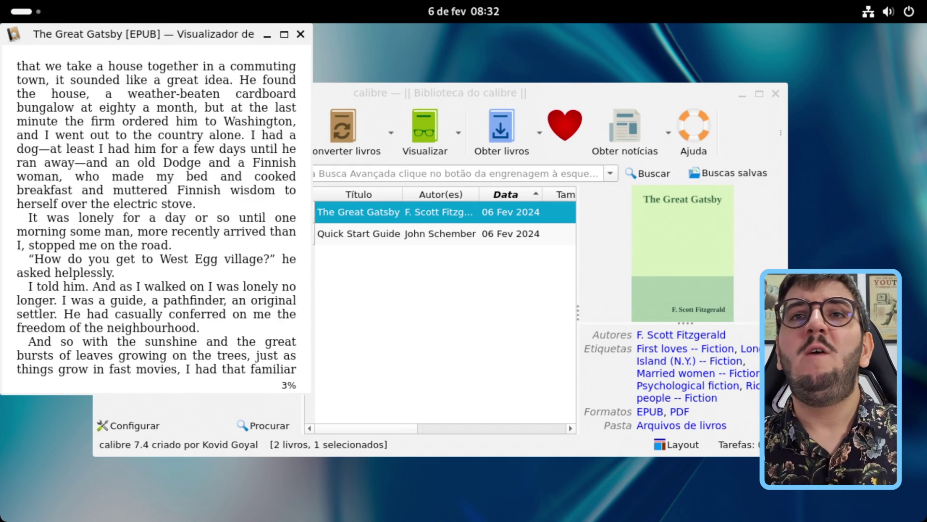
pyautogui.press('pagedown')
pyautogui.press('pagedown')
pyautogui.press('pagedown')
pyautogui.press('pagedown')
pyautogui.press('pagedown')
pyautogui.press('pagedown')
pyautogui.press('pagedown')
pyautogui.press('pagedown')
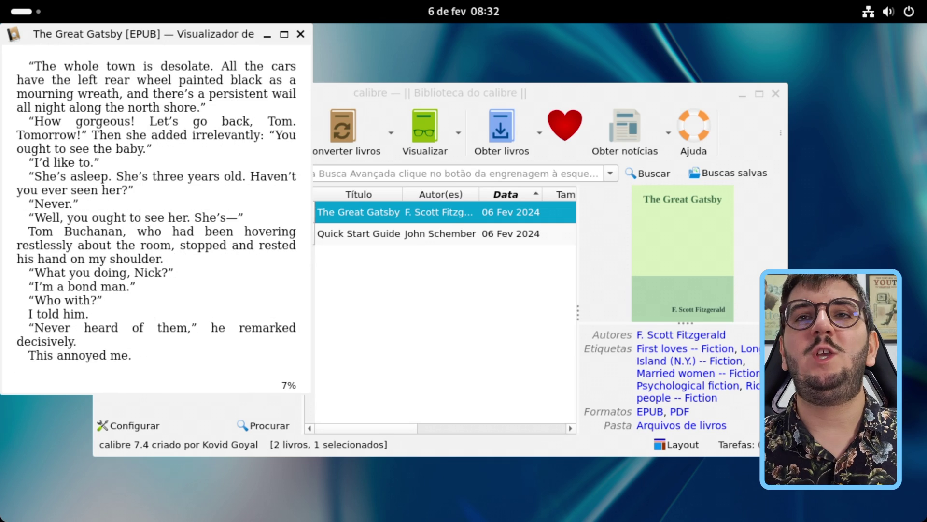
pyautogui.press('pagedown')
pyautogui.click(300, 33)
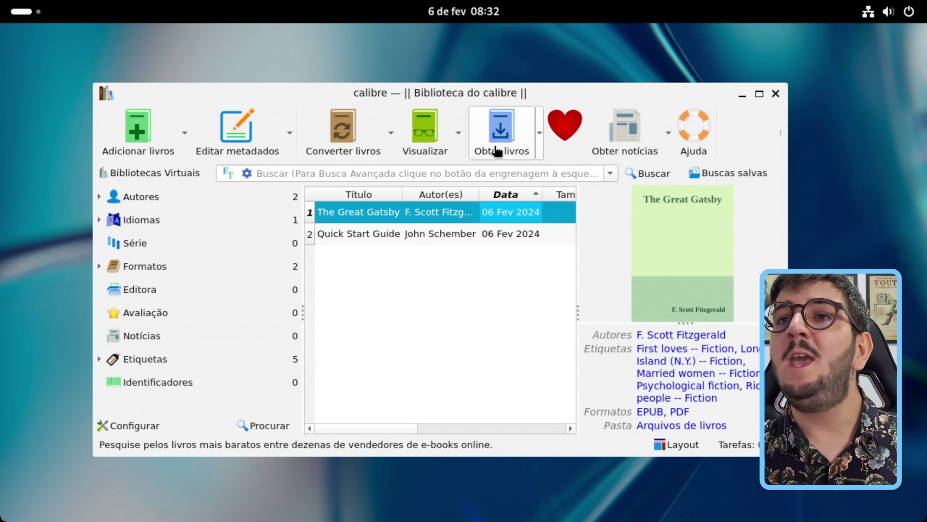
# Open the online book search, move its window toward the middle of the desktop and search the stores for the author "agatha christie".
pyautogui.click(501, 147)
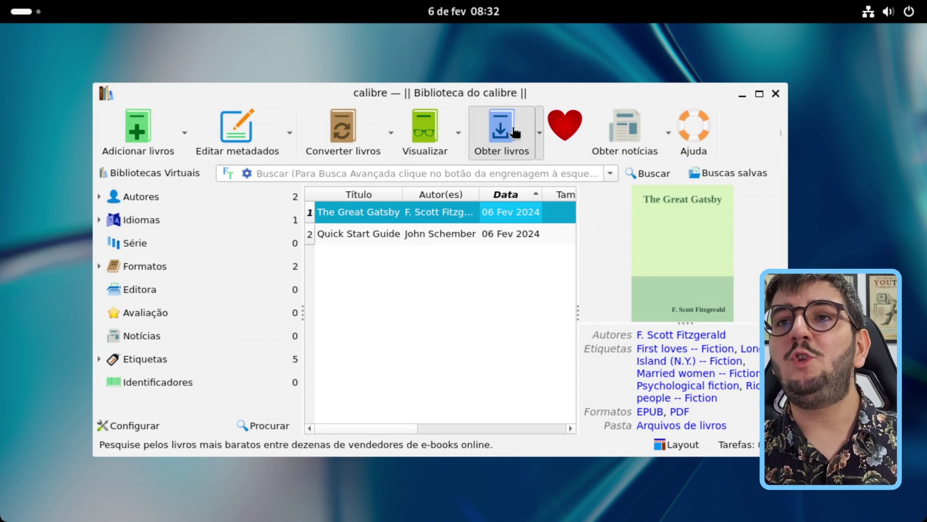
pyautogui.click(292, 289)
pyautogui.moveTo(325, 39); pyautogui.dragTo(493, 52)
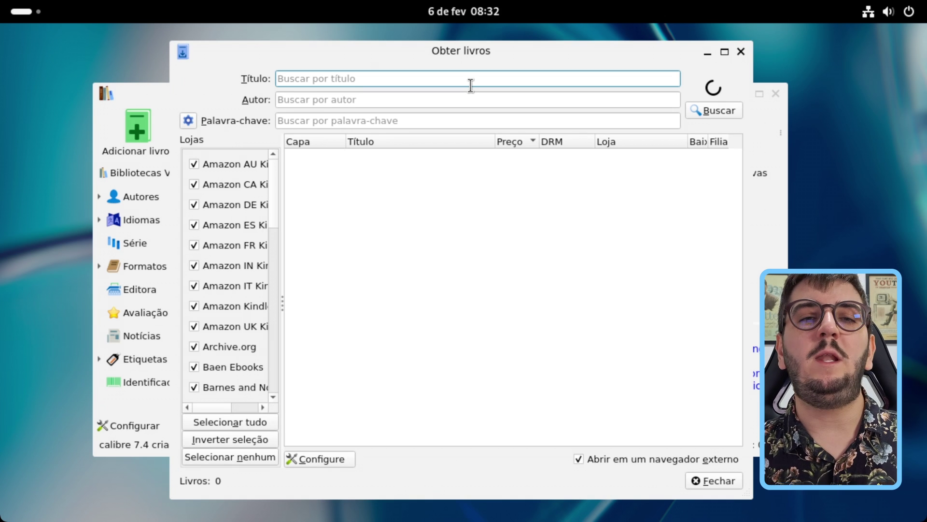
pyautogui.click(453, 182)
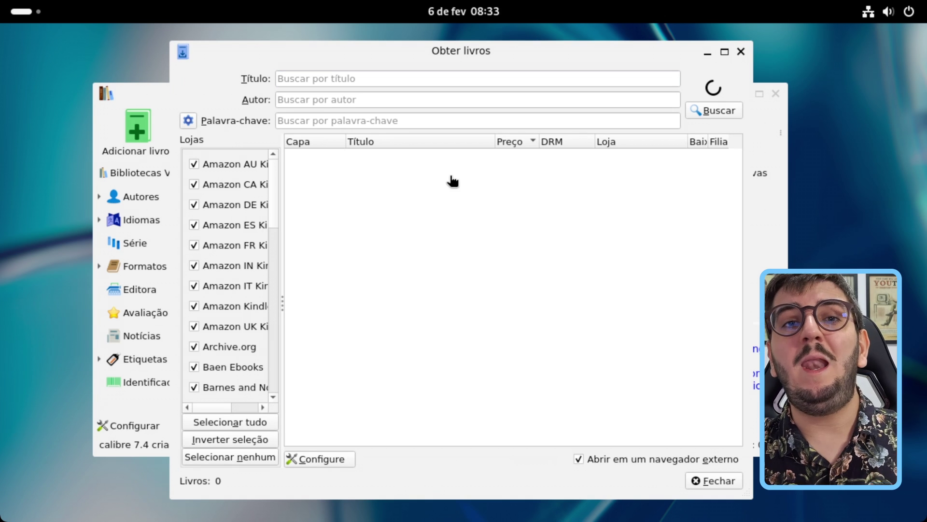
pyautogui.click(371, 101)
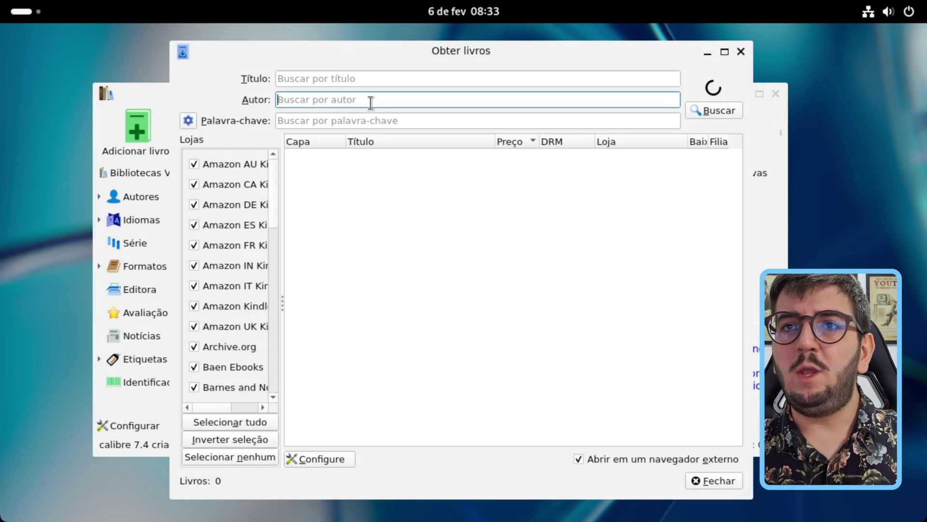
pyautogui.write('aga')
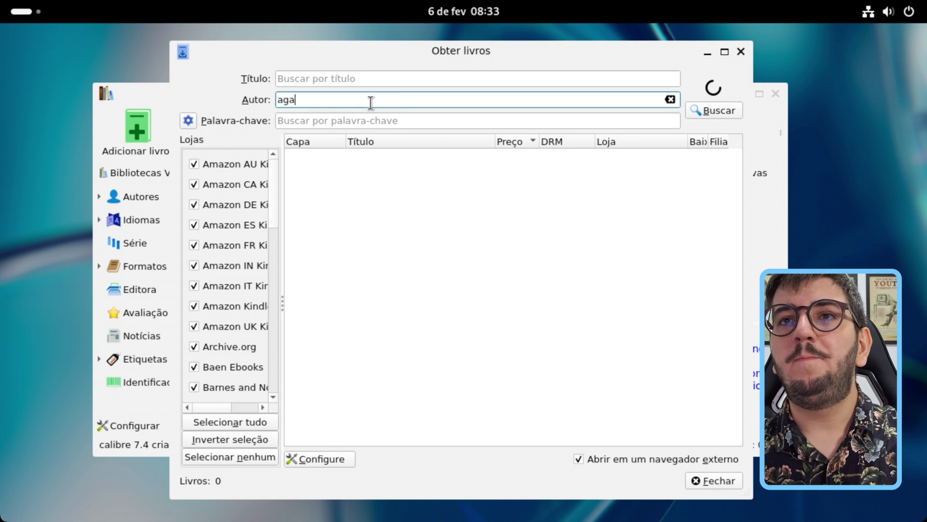
pyautogui.write('tha christie')
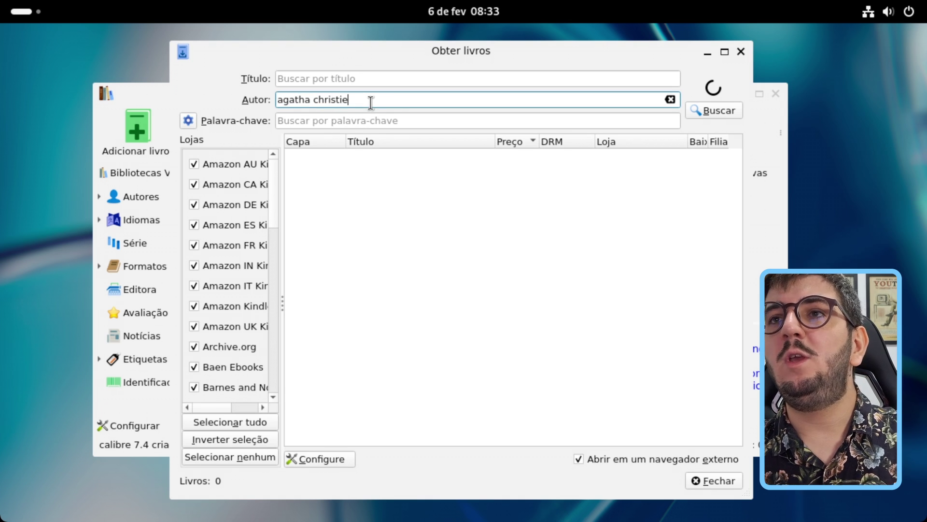
pyautogui.click(705, 113)
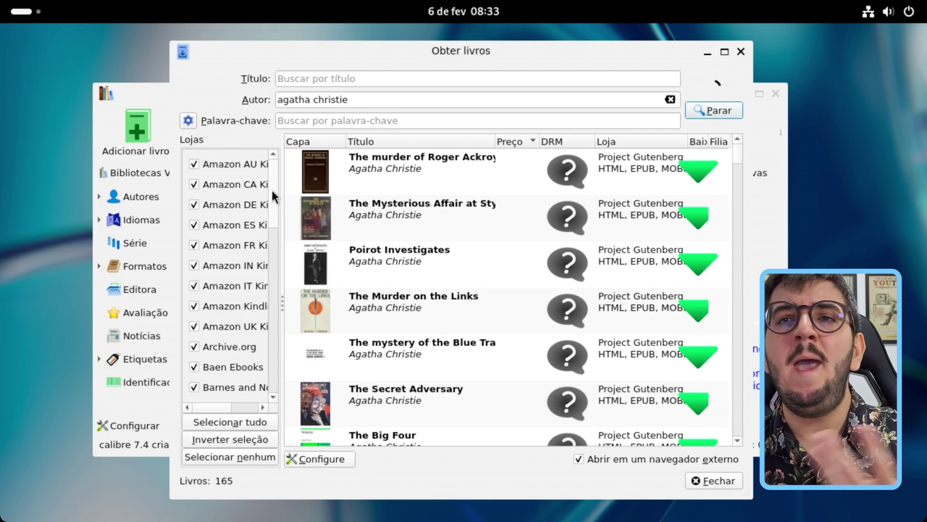
# Look through the list of stores and the Agatha Christie results with their price, DRM and download availability, and close the book search.
pyautogui.moveTo(271, 189); pyautogui.dragTo(262, 343)
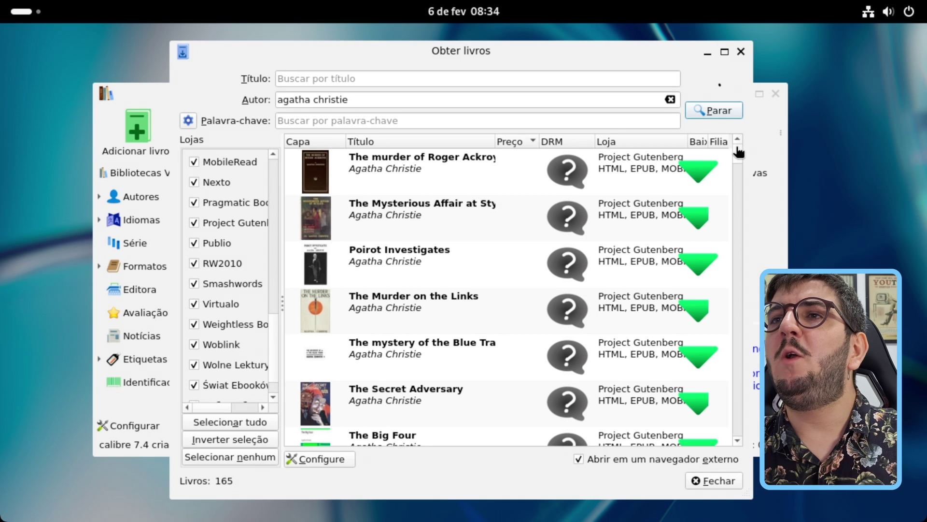
pyautogui.moveTo(738, 152); pyautogui.dragTo(739, 200)
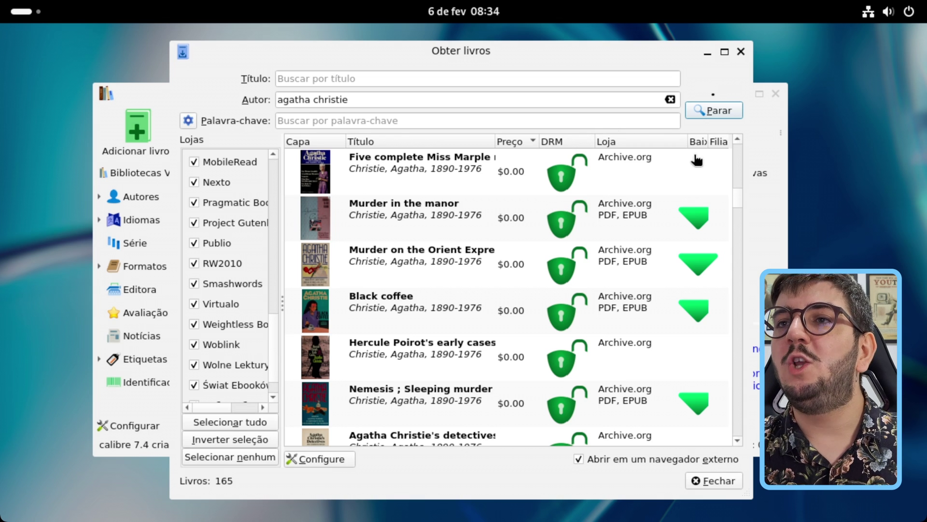
pyautogui.moveTo(693, 218)
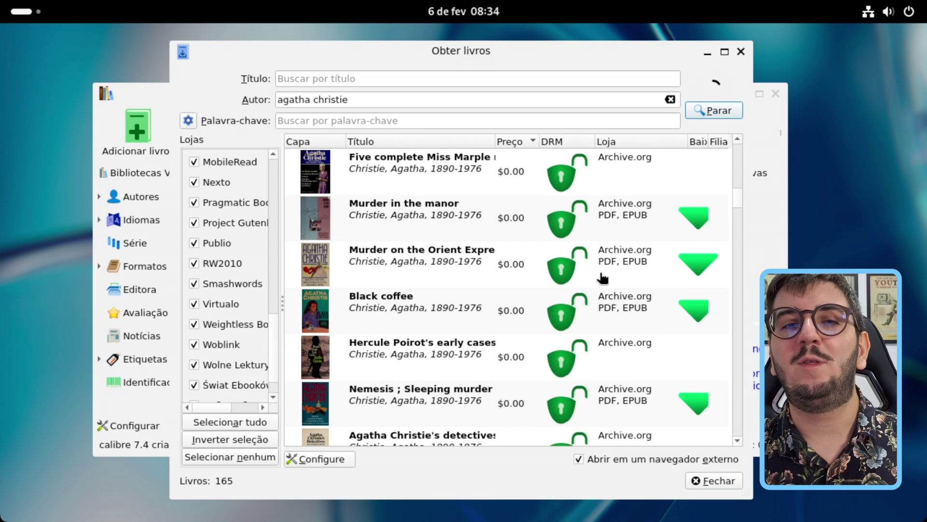
pyautogui.click(741, 52)
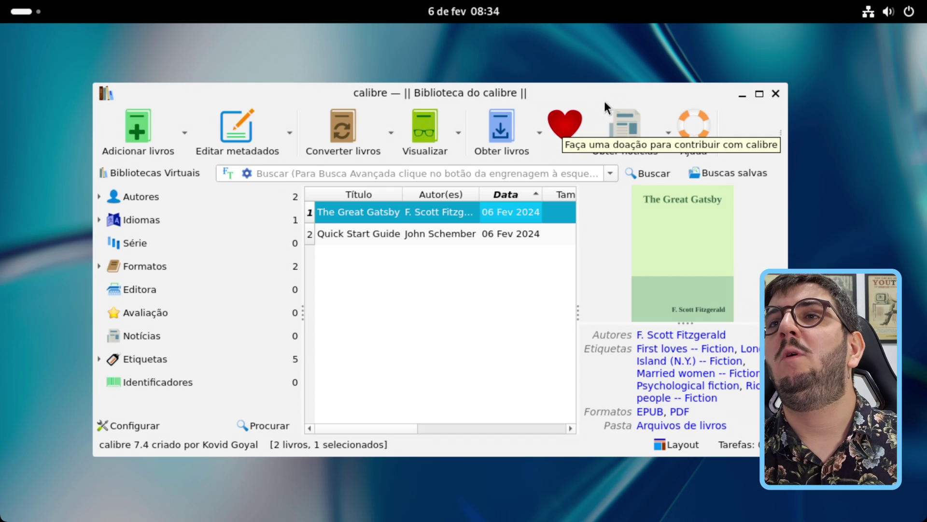
# Open the news download scheduler and expand the Português (Brasil) group of news sources.
pyautogui.click(628, 127)
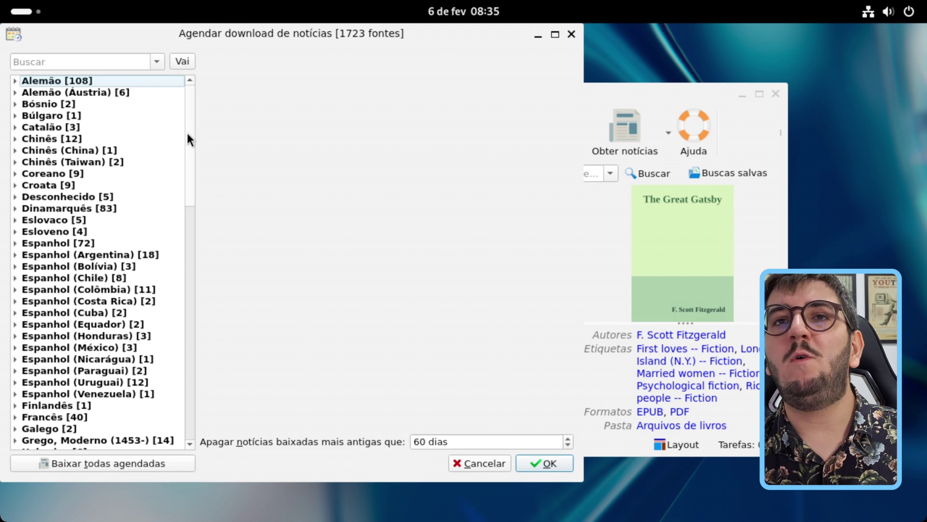
pyautogui.scroll(-1, 187, 130)
pyautogui.scroll(1, 186, 140)
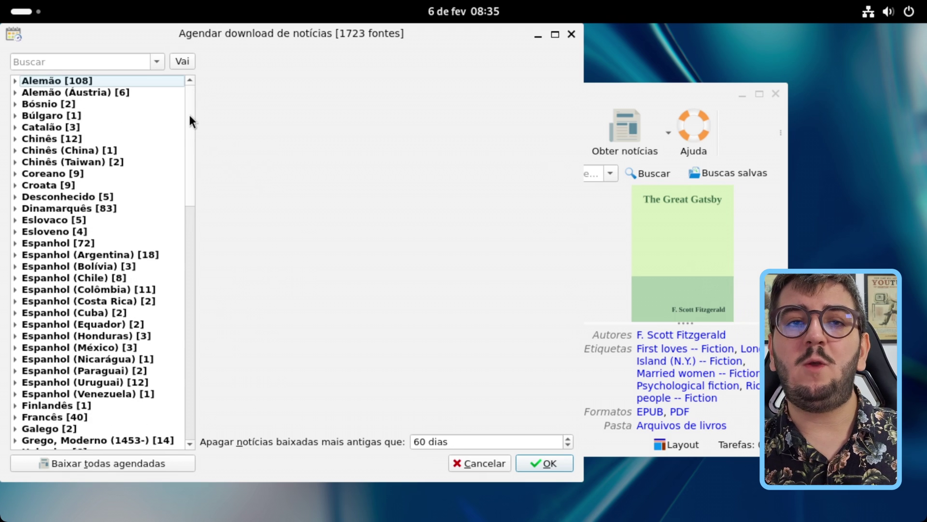
pyautogui.scroll(-20, 187, 130)
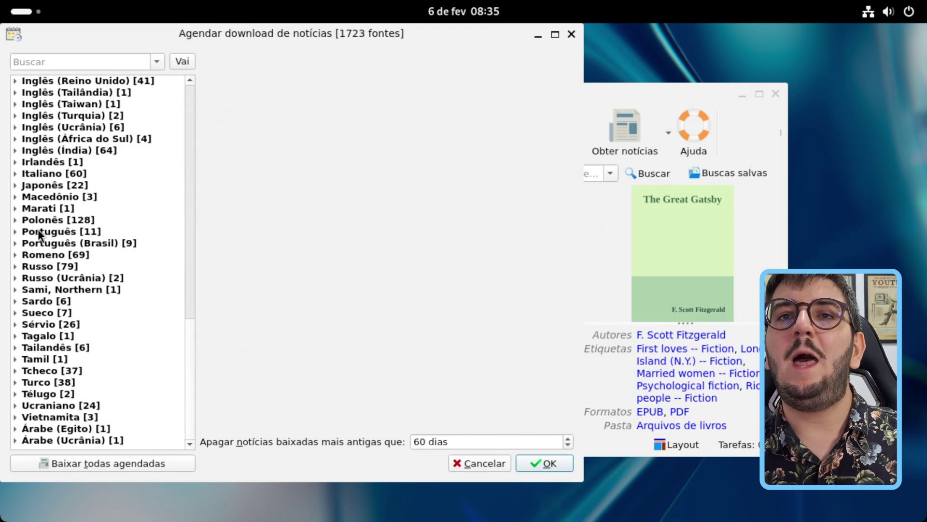
pyautogui.click(18, 242)
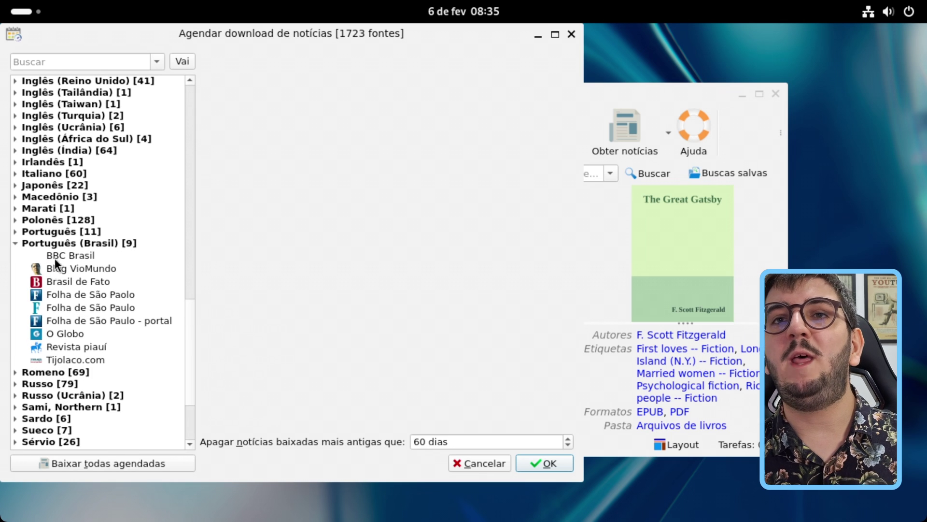
# Show the download schedule options for the Folha de São Paolo news source and close the scheduler without scheduling anything.
pyautogui.scroll(-2, 59, 253)
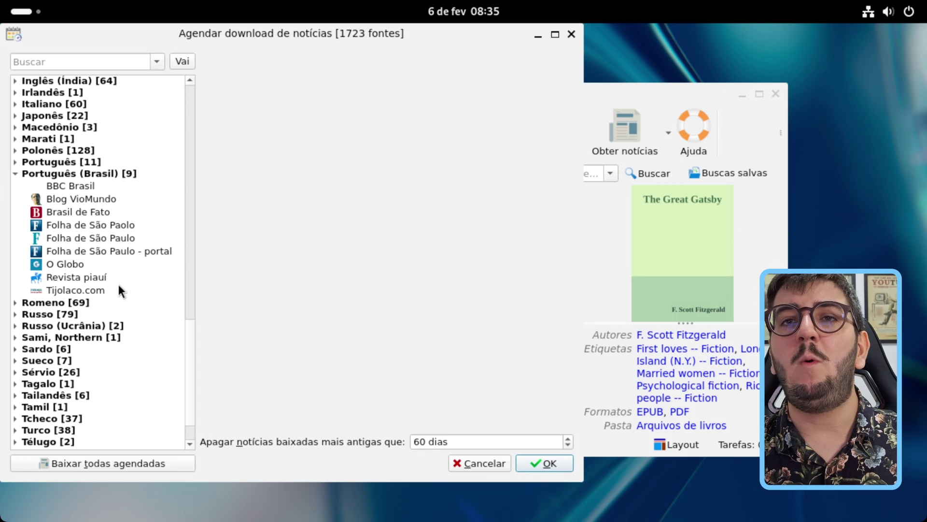
pyautogui.click(95, 225)
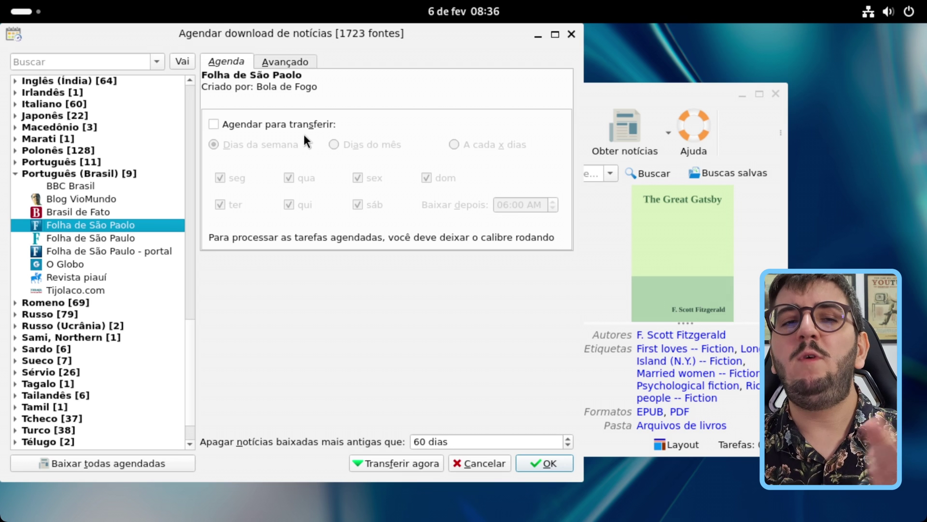
pyautogui.click(571, 34)
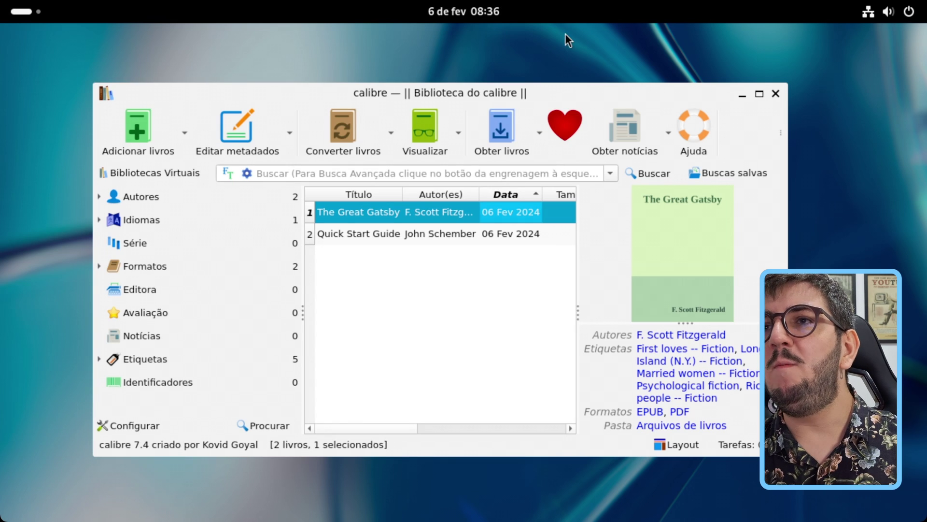